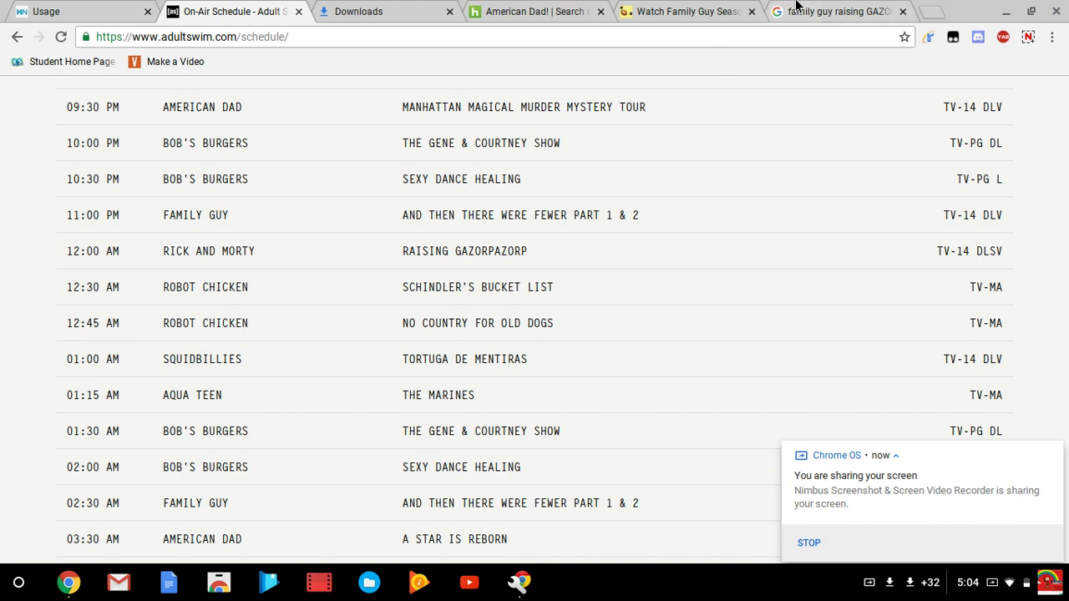
- Close the Family Guy search, Watch Family Guy, Downloads and American Dad! tabs
{"action": "left_click", "coordinate": [901, 10]}
{"action": "left_click", "coordinate": [709, 11]}
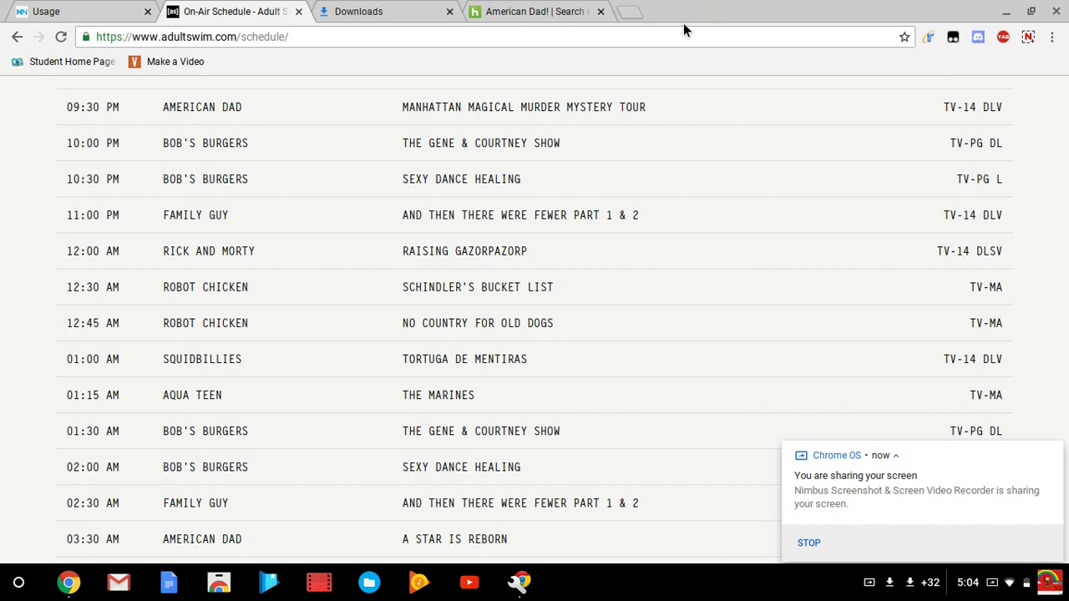
{"action": "left_click", "coordinate": [607, 14]}
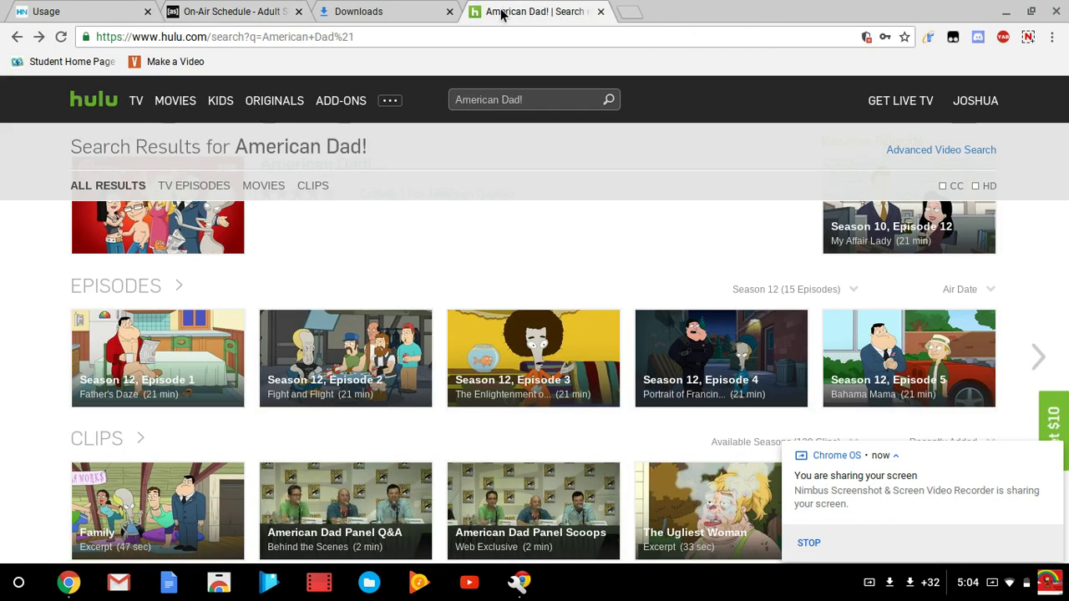
{"action": "left_click", "coordinate": [449, 11]}
{"action": "left_click", "coordinate": [449, 12]}
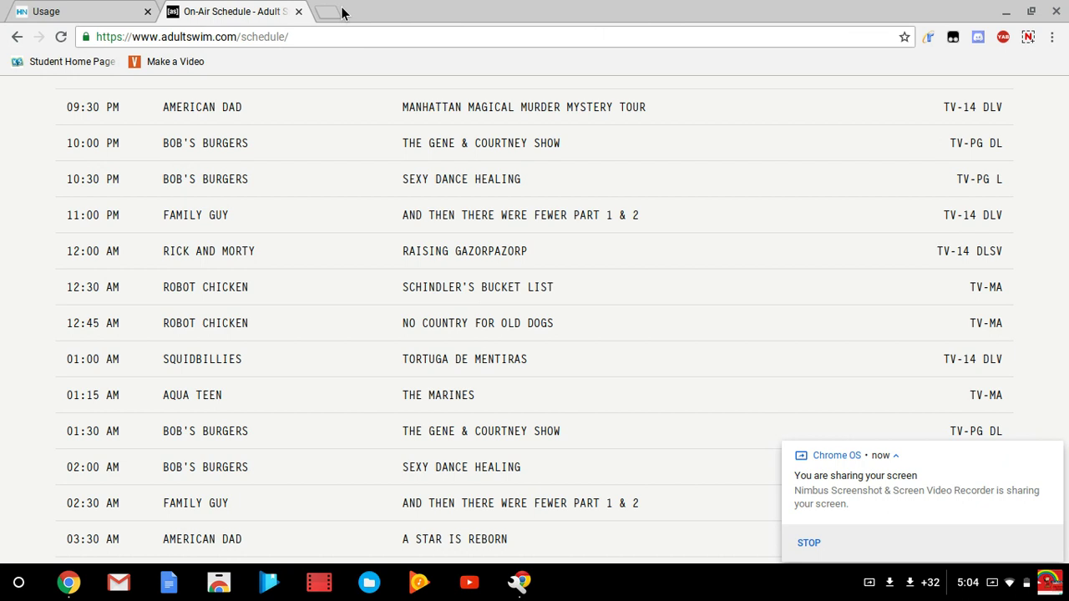
- Open a fresh New Tab, then close the HughesNet usage and Adult Swim schedule tabs
{"action": "left_click", "coordinate": [71, 11]}
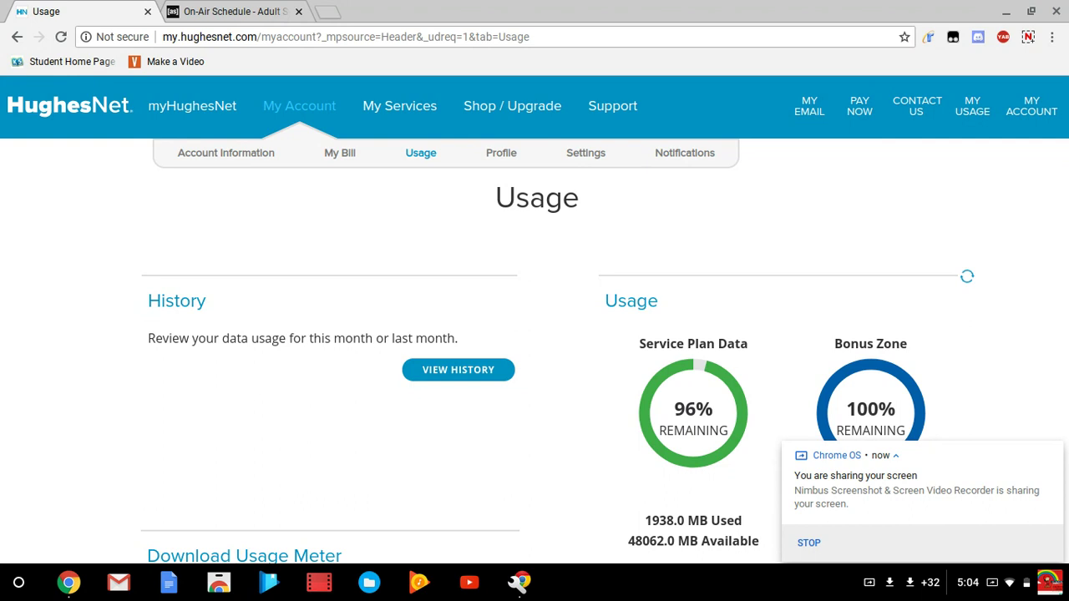
{"action": "left_click", "coordinate": [324, 10]}
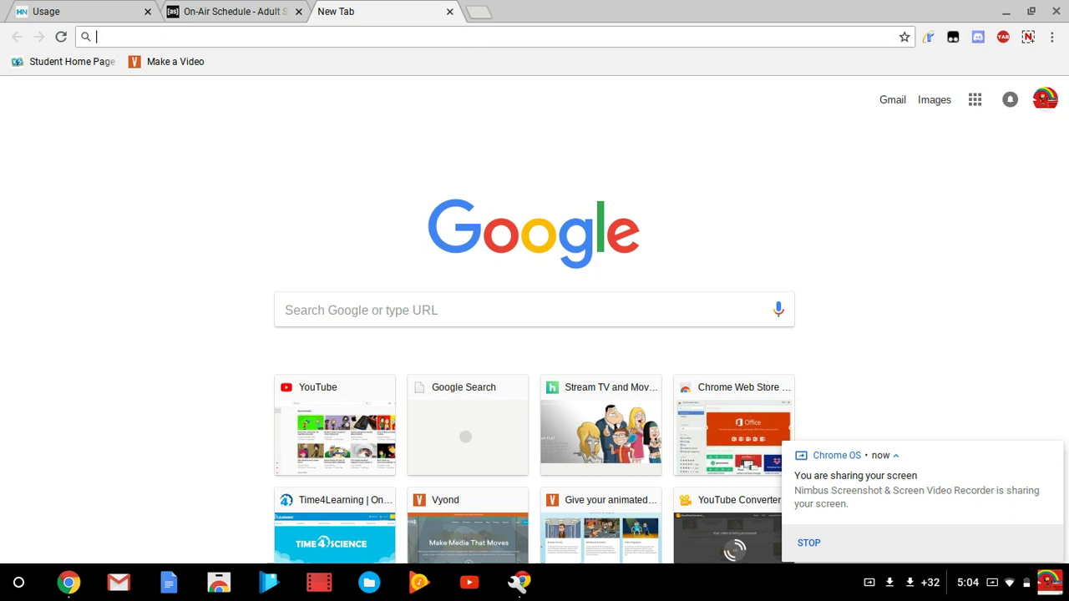
{"action": "left_click", "coordinate": [148, 12]}
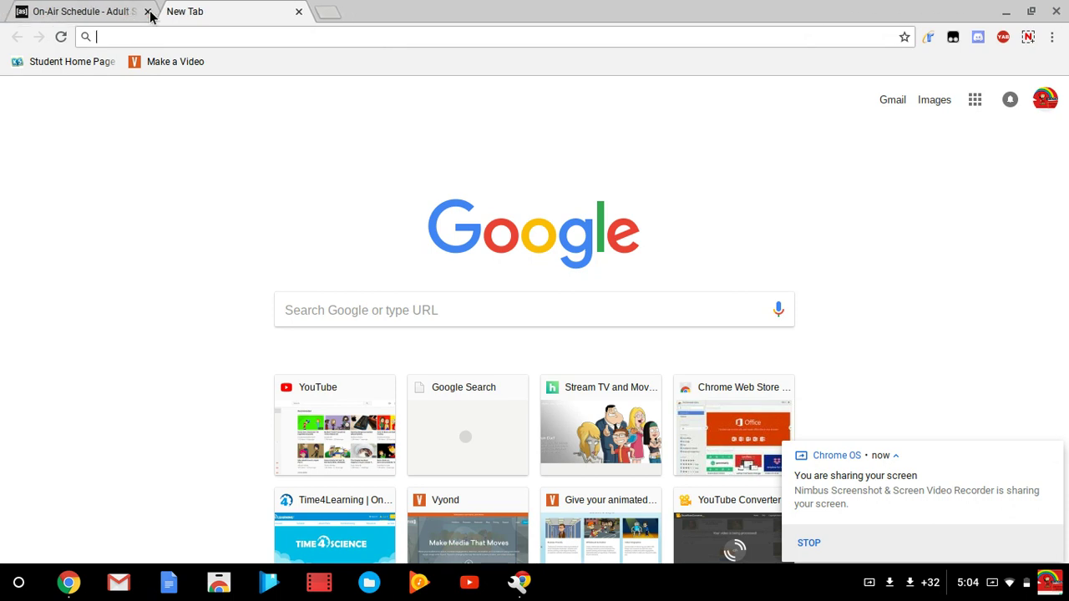
{"action": "left_click", "coordinate": [148, 12]}
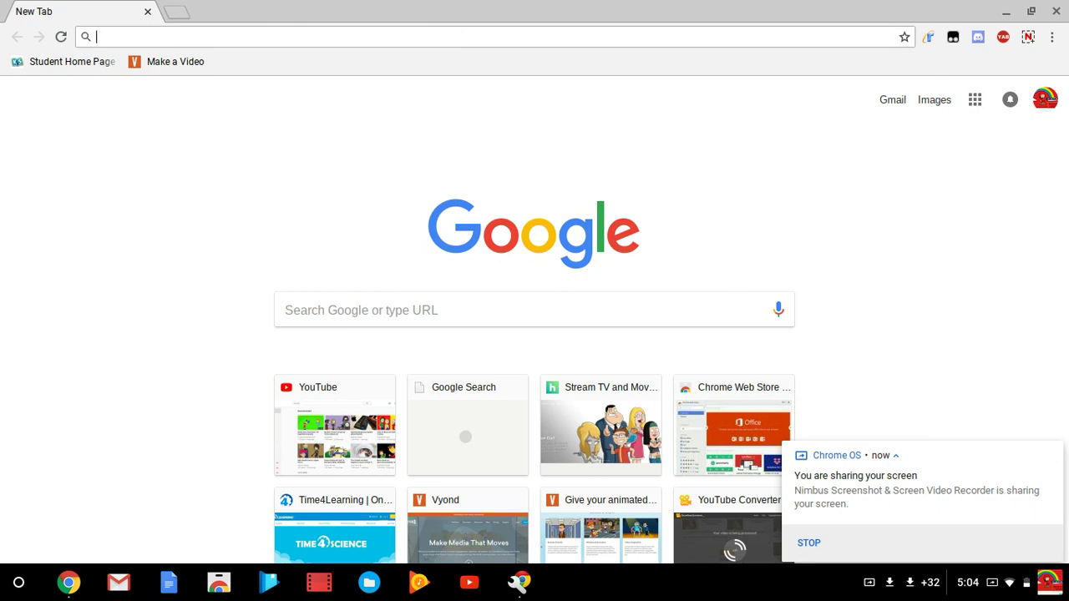
- Load onlinevideoconverter.com/video-converter by typing 'on' and accepting the autocomplete
{"action": "type", "text": "on"}
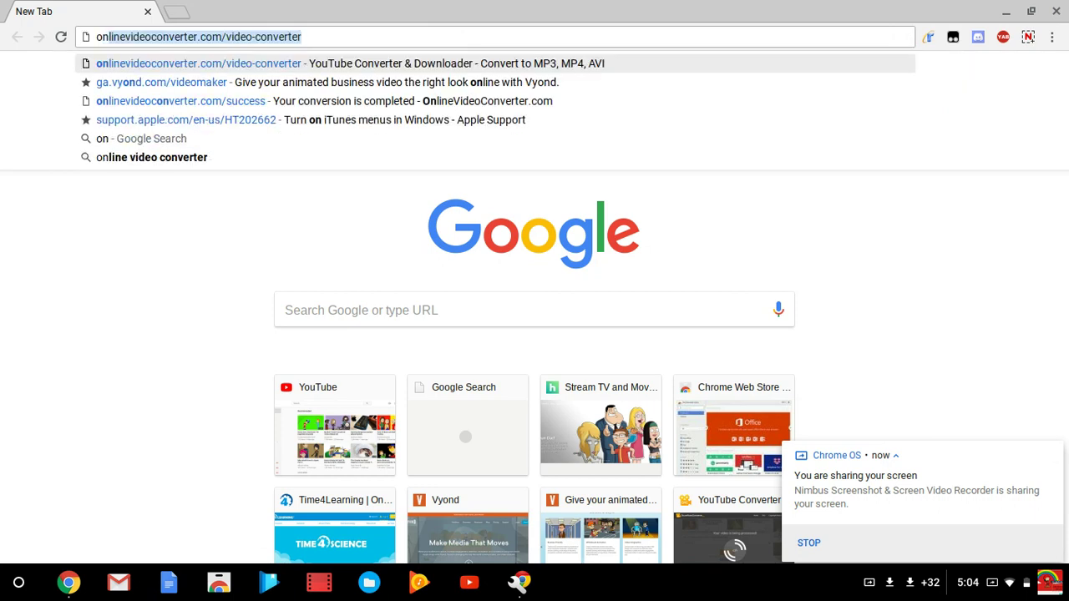
{"action": "key", "text": "Return"}
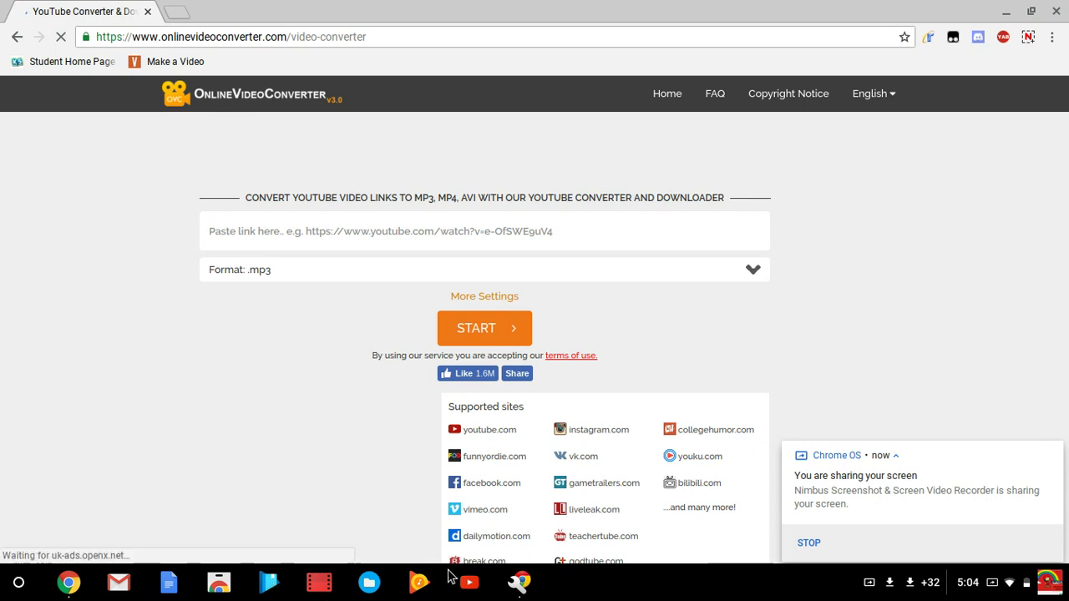
- Launch the YouTube app and move it into a regular Chrome tab showing YouTube's home page
{"action": "left_click", "coordinate": [470, 585]}
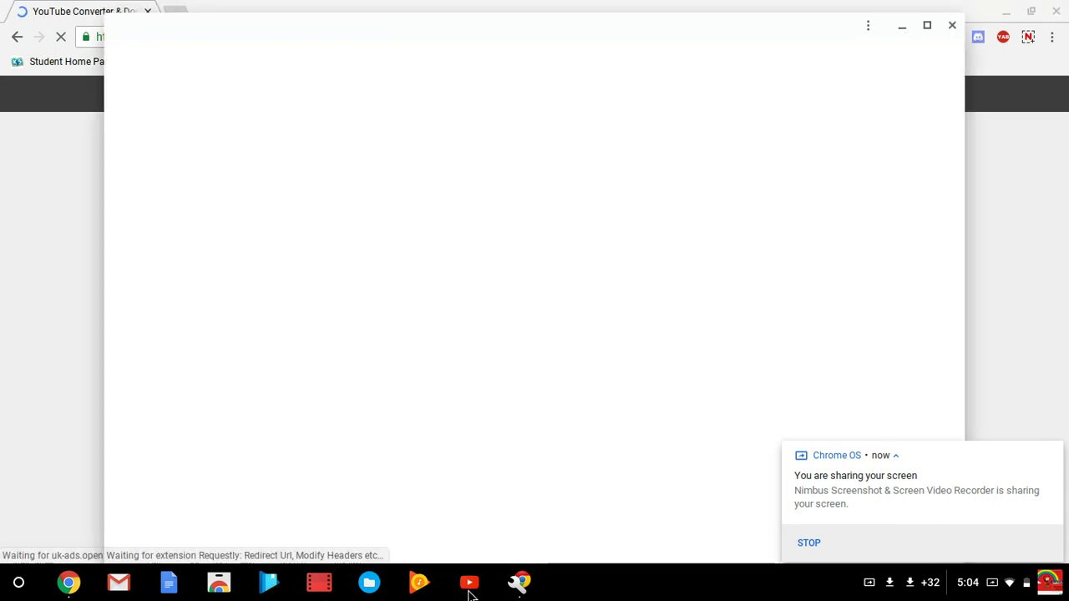
{"action": "left_click", "coordinate": [867, 26]}
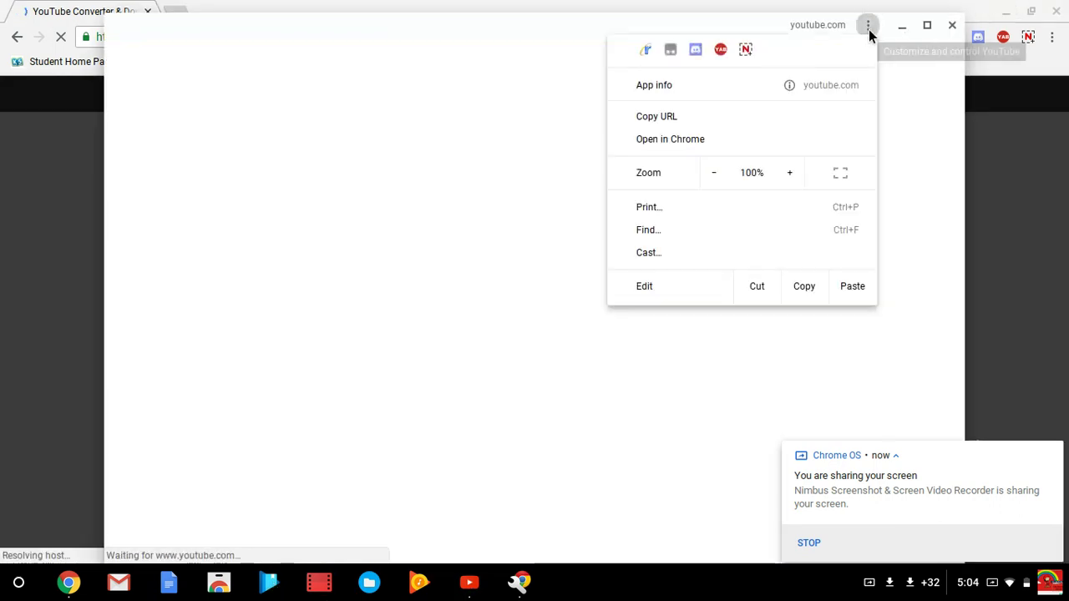
{"action": "left_click", "coordinate": [728, 141]}
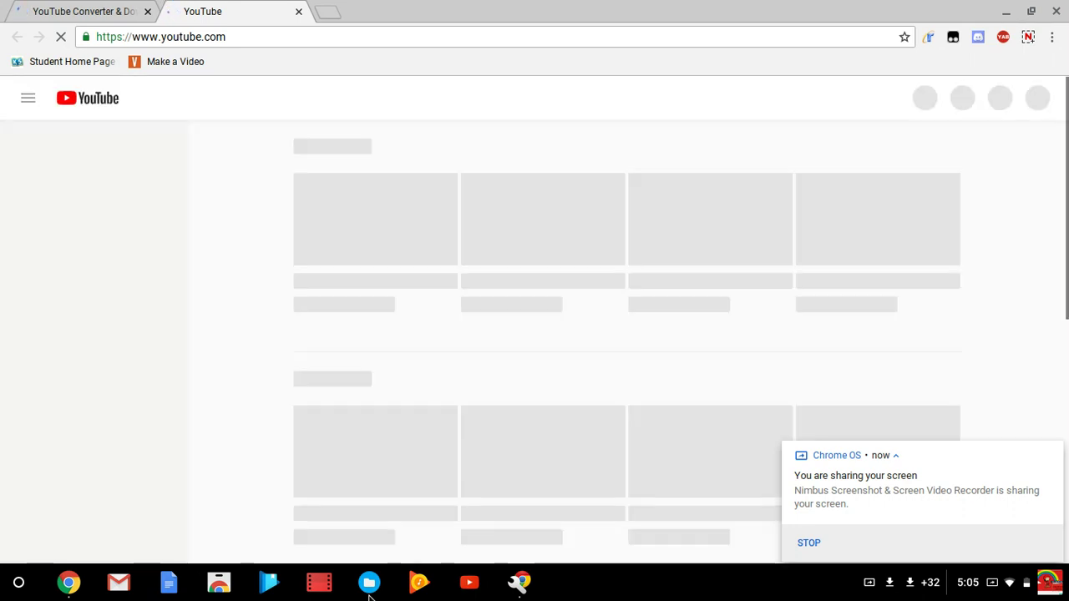
{"action": "left_click", "coordinate": [468, 589]}
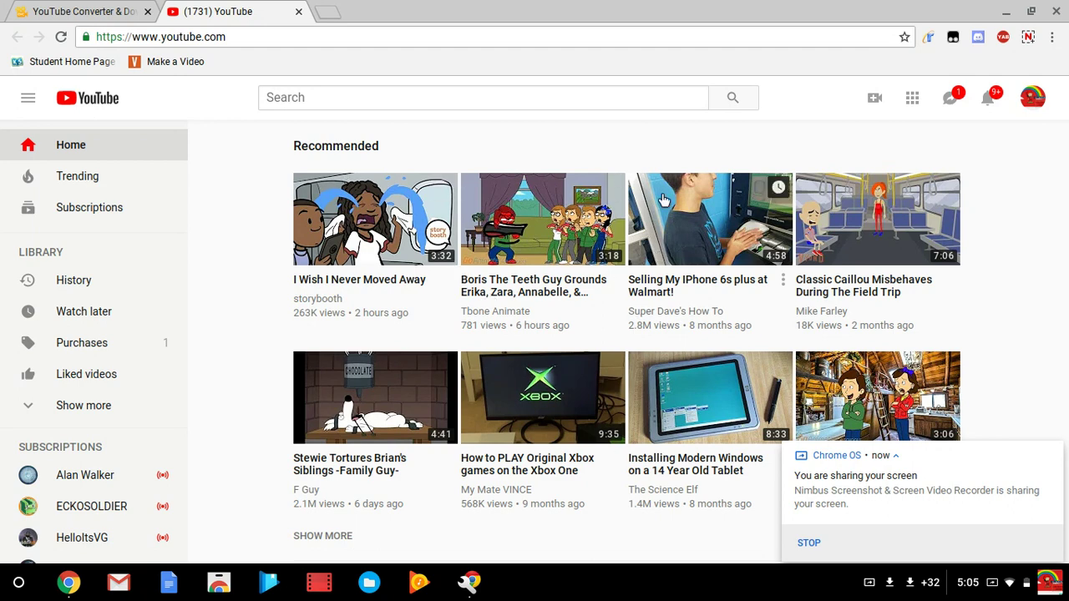
- Search YouTube for 'famiy guy themes song', correcting the last word before searching
{"action": "left_click", "coordinate": [572, 92]}
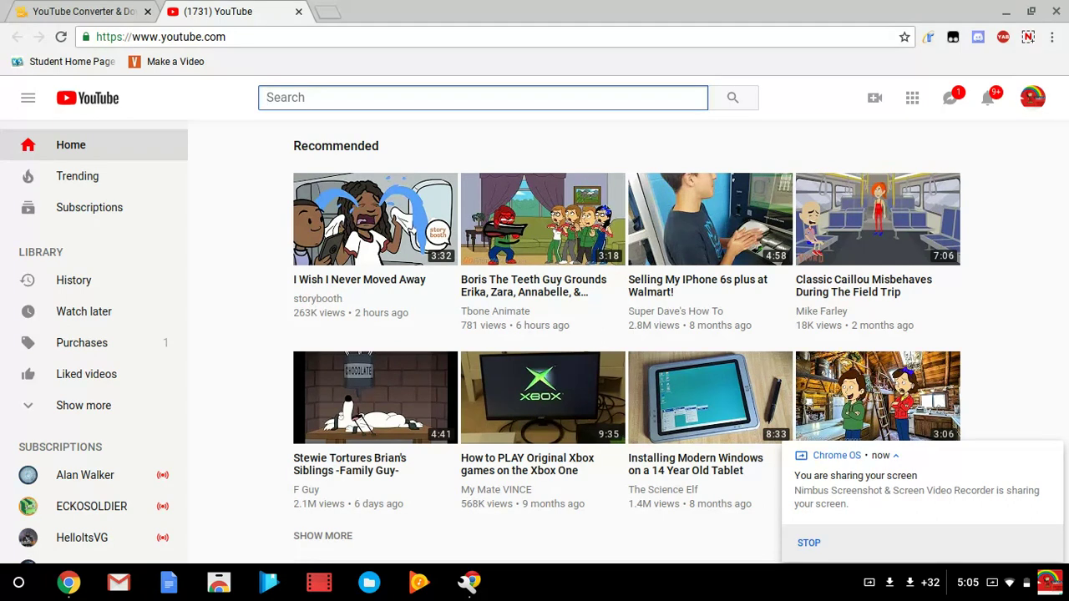
{"action": "type", "text": "fam"}
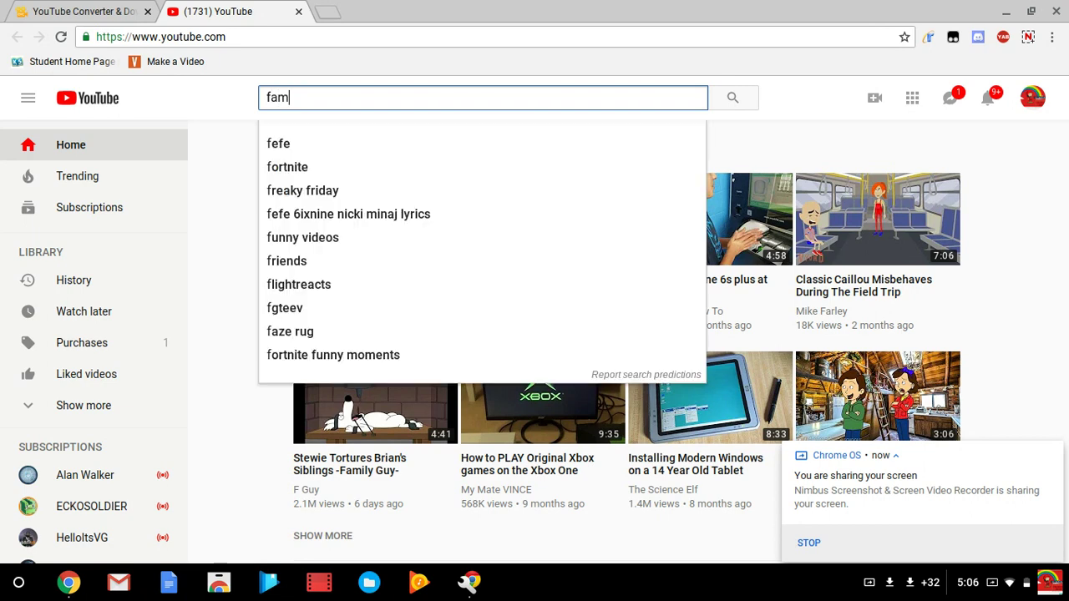
{"action": "type", "text": "iy guy themes ong"}
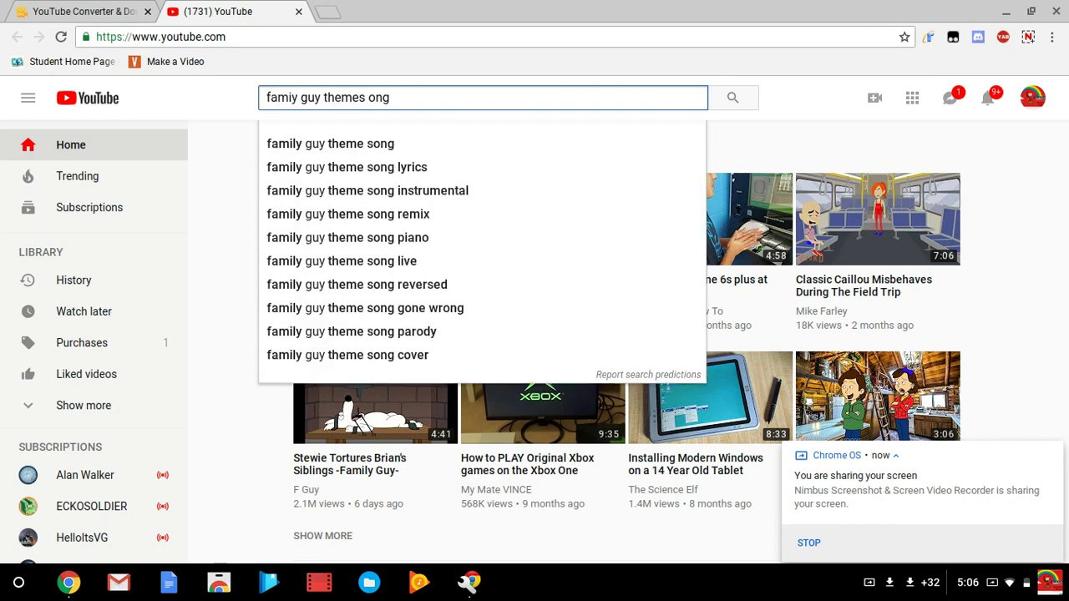
{"action": "key", "text": "BackSpace"}
{"action": "key", "text": "BackSpace"}
{"action": "key", "text": "BackSpace"}
{"action": "type", "text": "song"}
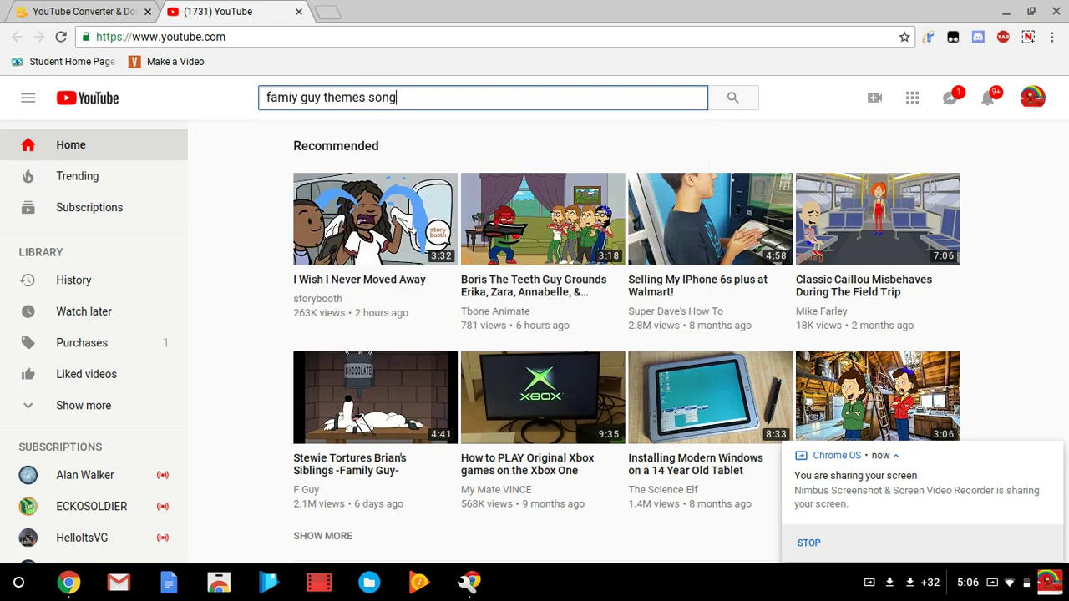
{"action": "key", "text": "Return"}
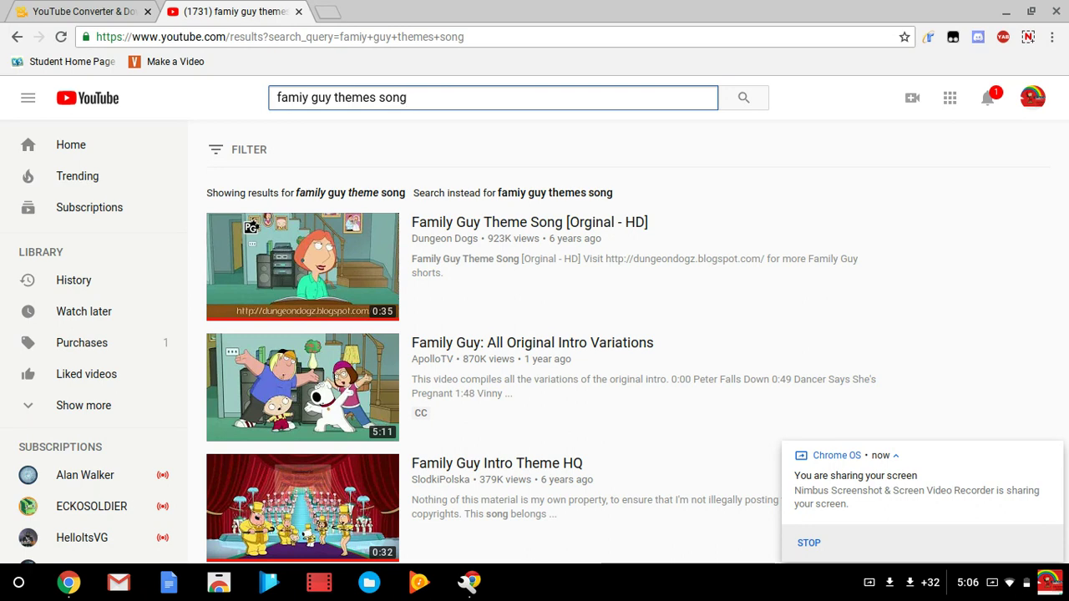
- Open Family Guy Intro Theme HQ, pause it at 0:02, and copy its URL
{"action": "left_click", "coordinate": [407, 96]}
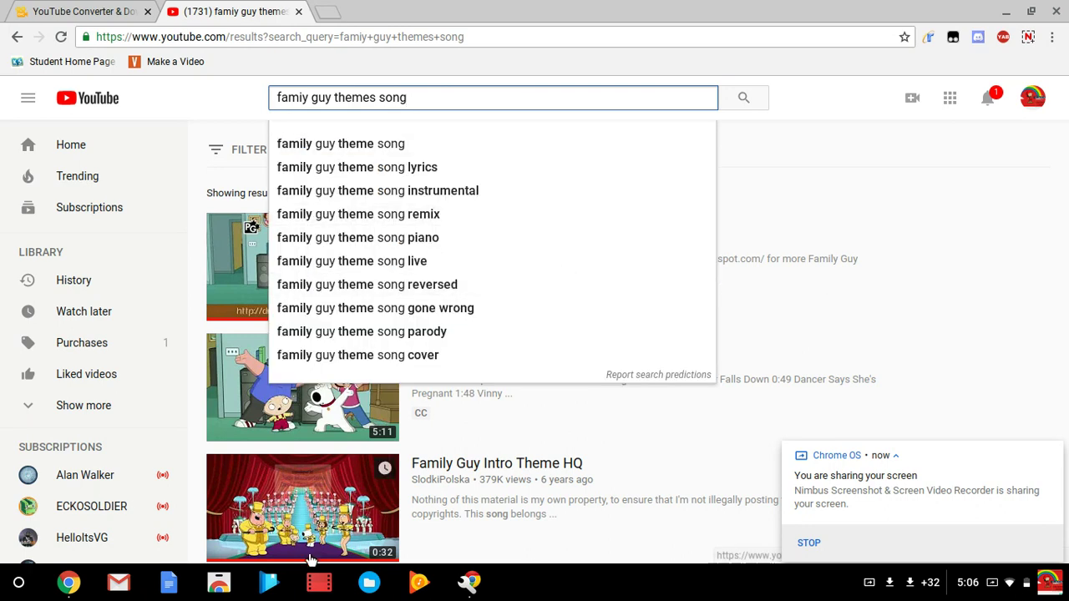
{"action": "left_click", "coordinate": [332, 511]}
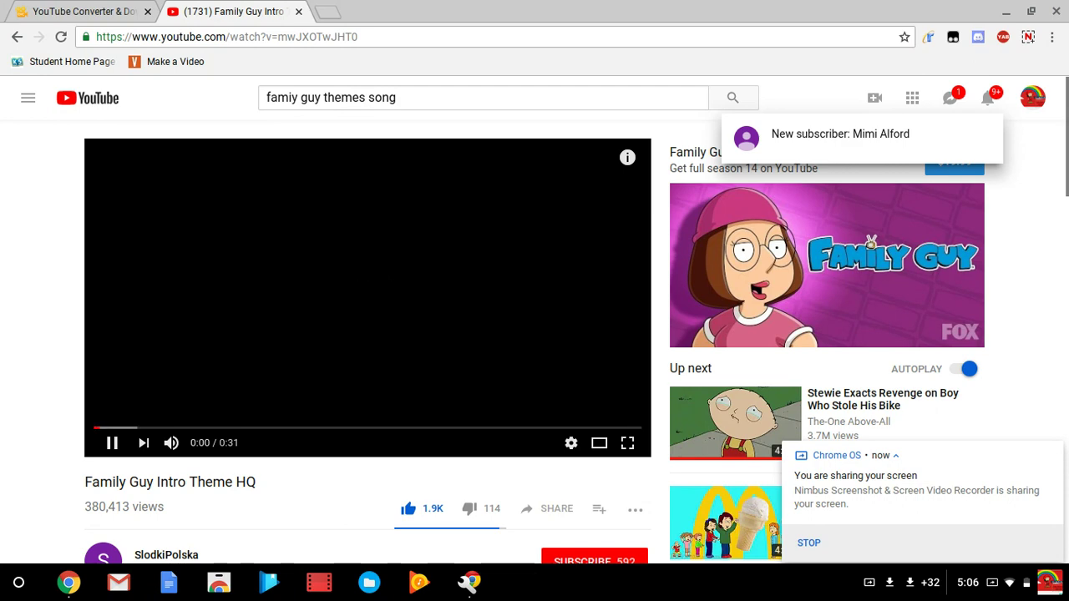
{"action": "left_click", "coordinate": [336, 349]}
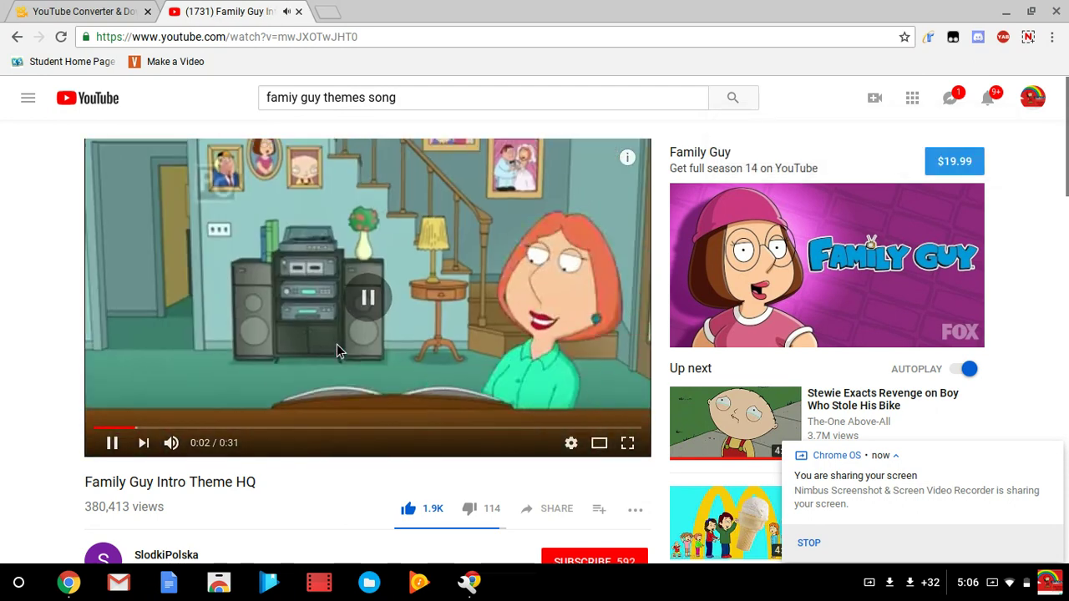
{"action": "left_click", "coordinate": [282, 37]}
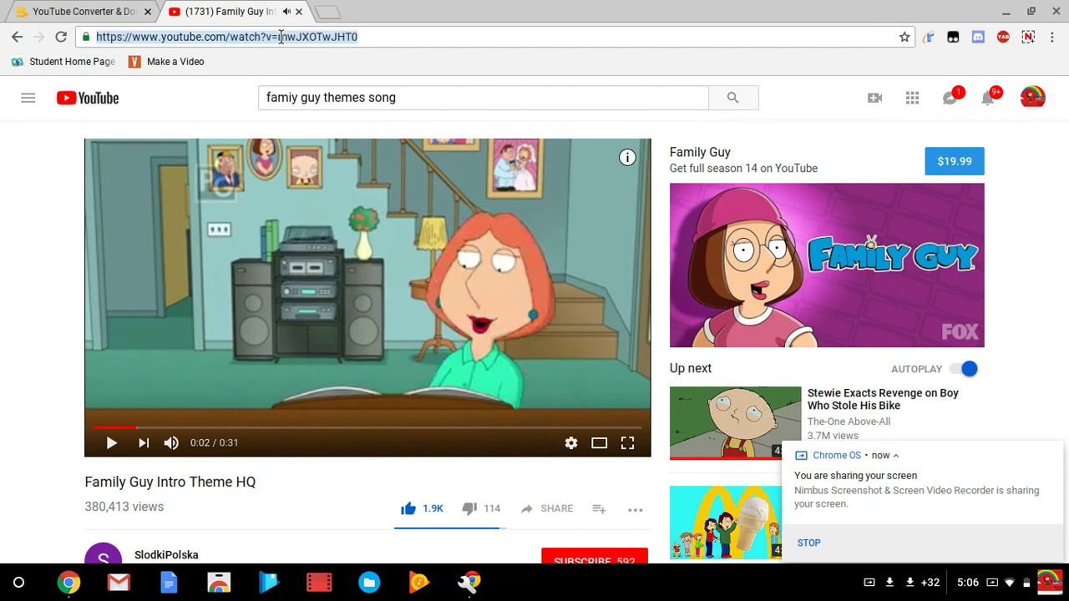
{"action": "key", "text": "ctrl+c"}
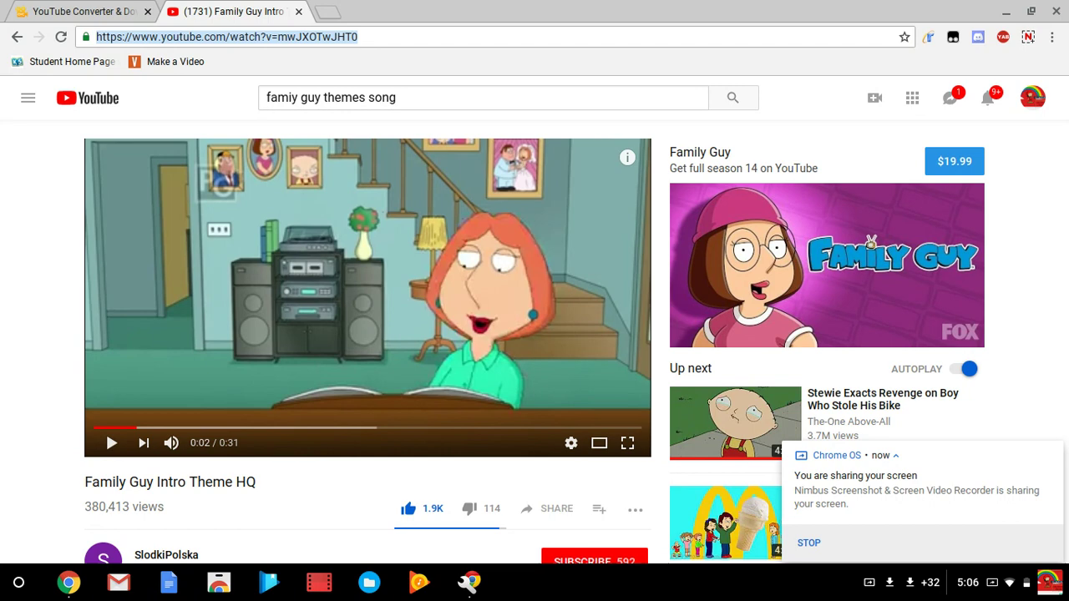
- Dismiss the ad overlay, paste the YouTube link into the converter, and pick .mp4 format
{"action": "left_click", "coordinate": [105, 10]}
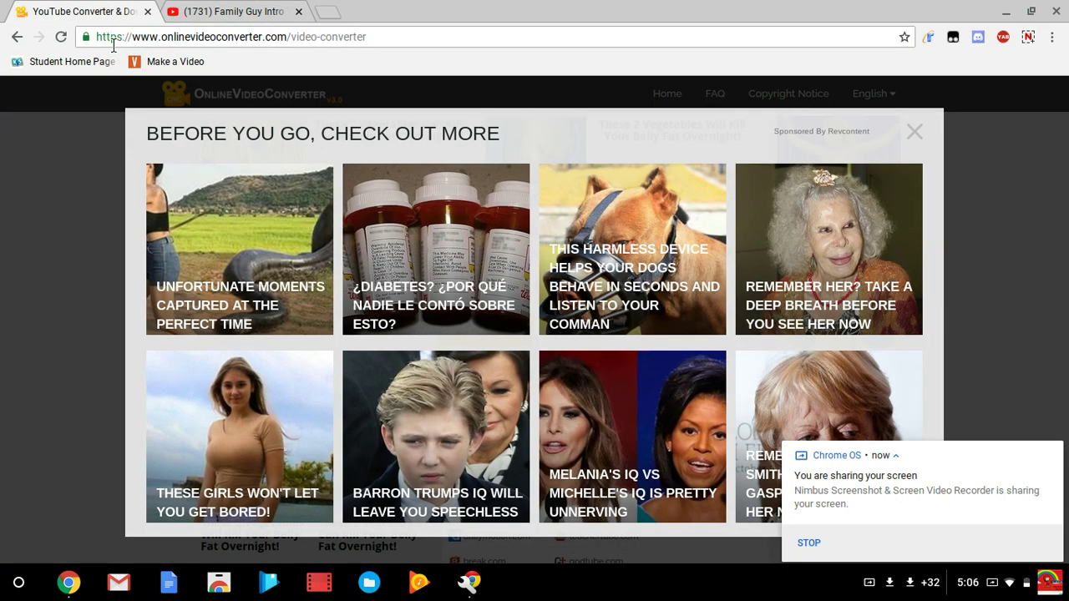
{"action": "left_click", "coordinate": [916, 132]}
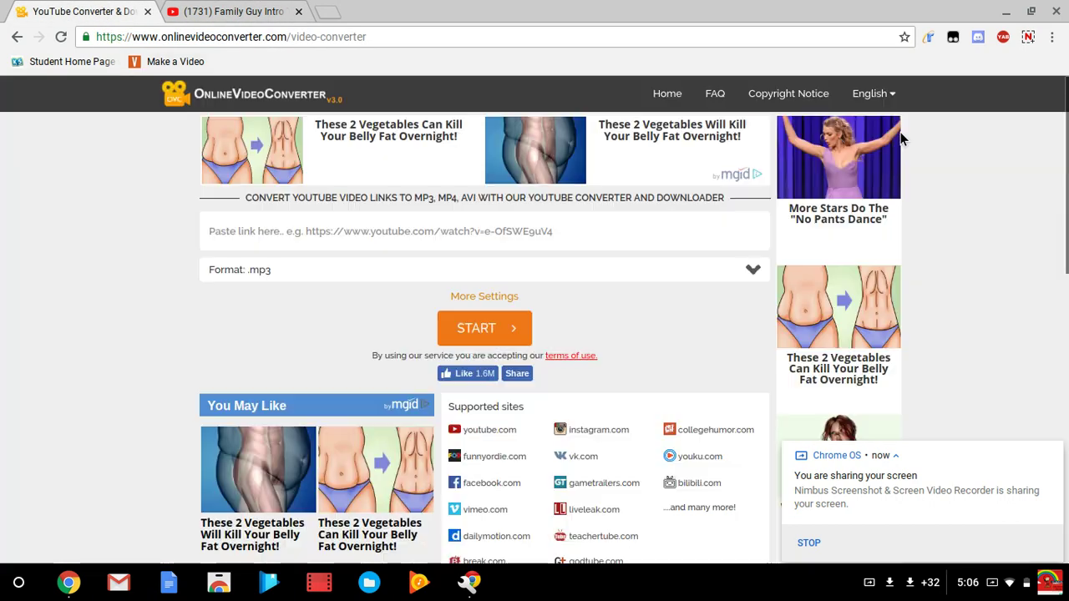
{"action": "left_click", "coordinate": [371, 234]}
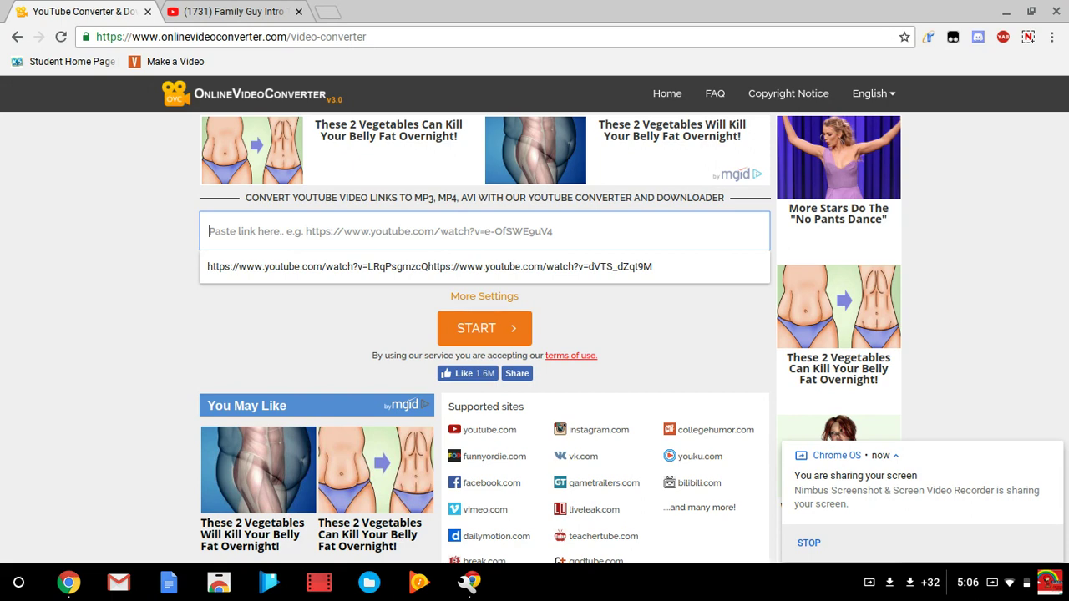
{"action": "key", "text": "ctrl+v"}
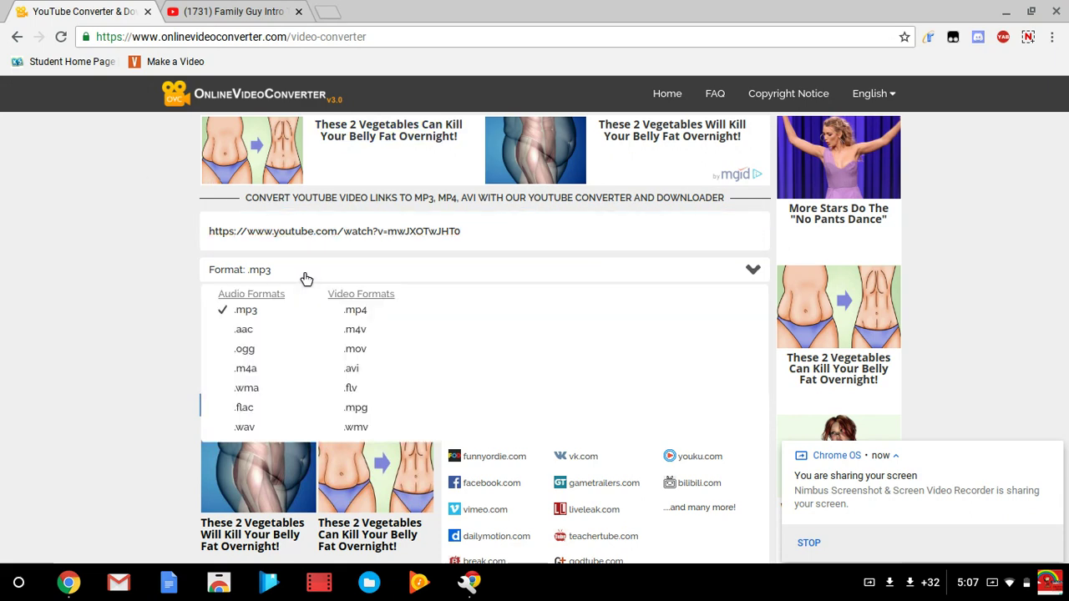
{"action": "left_click", "coordinate": [389, 308]}
- Start the conversion, trigger DOWNLOAD for the 2.42MB .mp4, and close the blank pop-up tab
{"action": "left_click", "coordinate": [488, 340]}
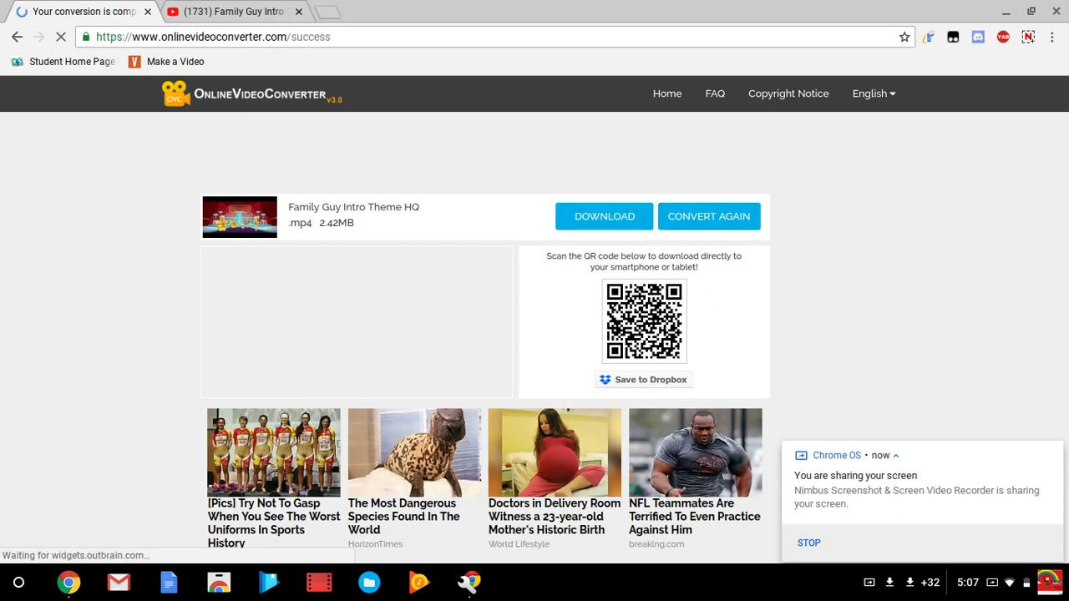
{"action": "left_click", "coordinate": [608, 217]}
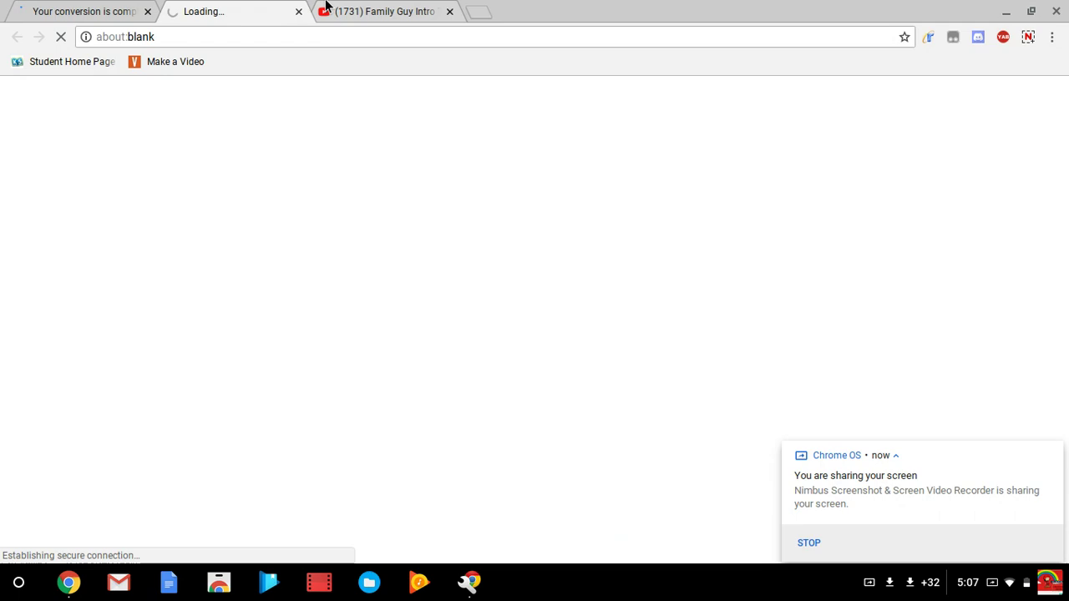
{"action": "left_click", "coordinate": [298, 11]}
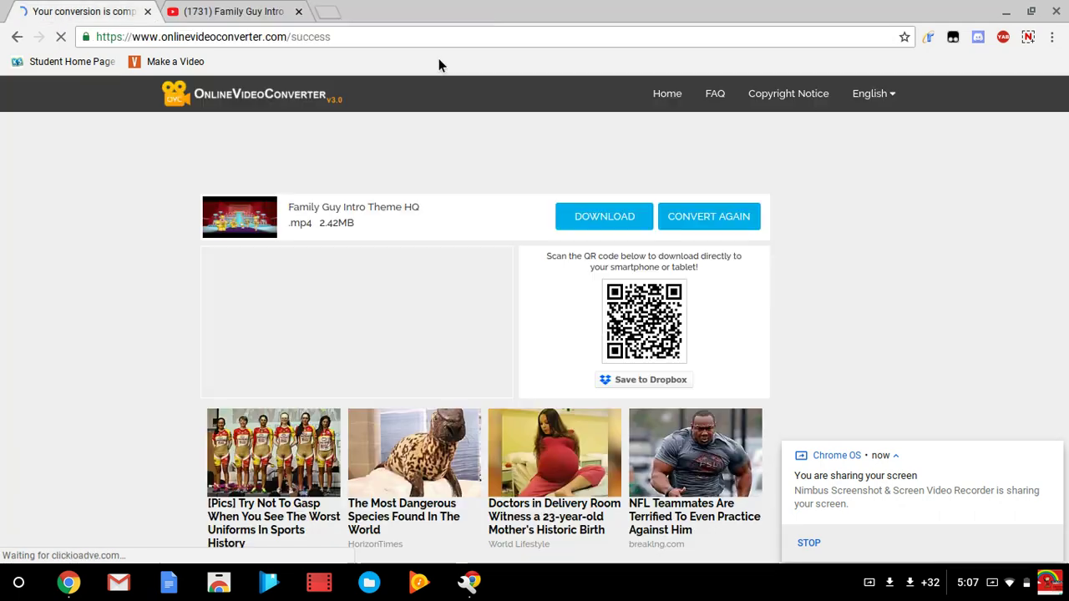
- Download the MP4 and save it as Family Guy Intro Theme HQ.mp4 in Downloads
{"action": "left_click", "coordinate": [630, 218]}
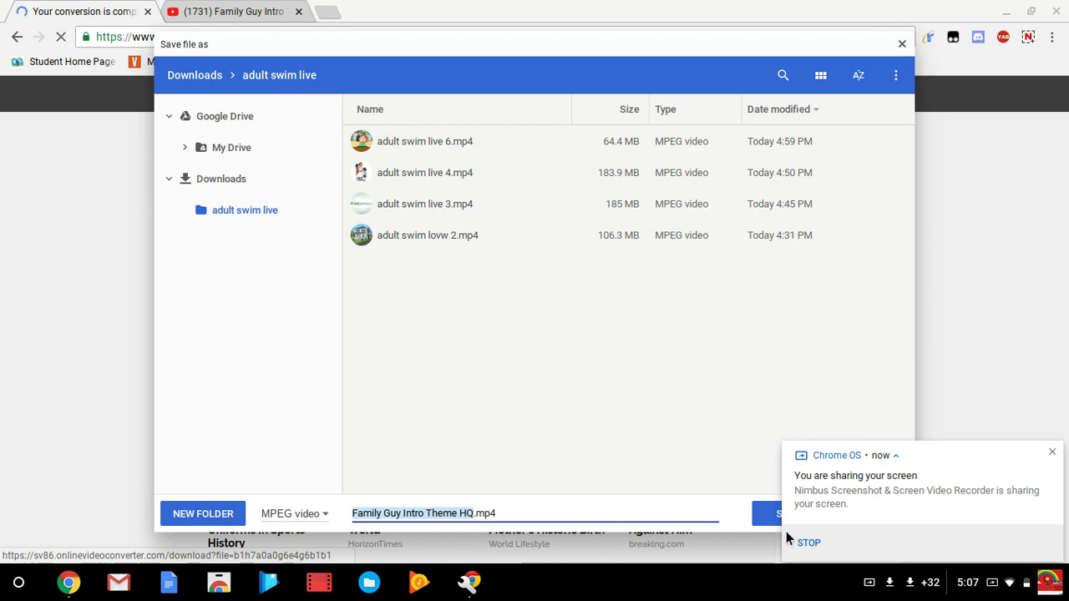
{"action": "left_click", "coordinate": [766, 513]}
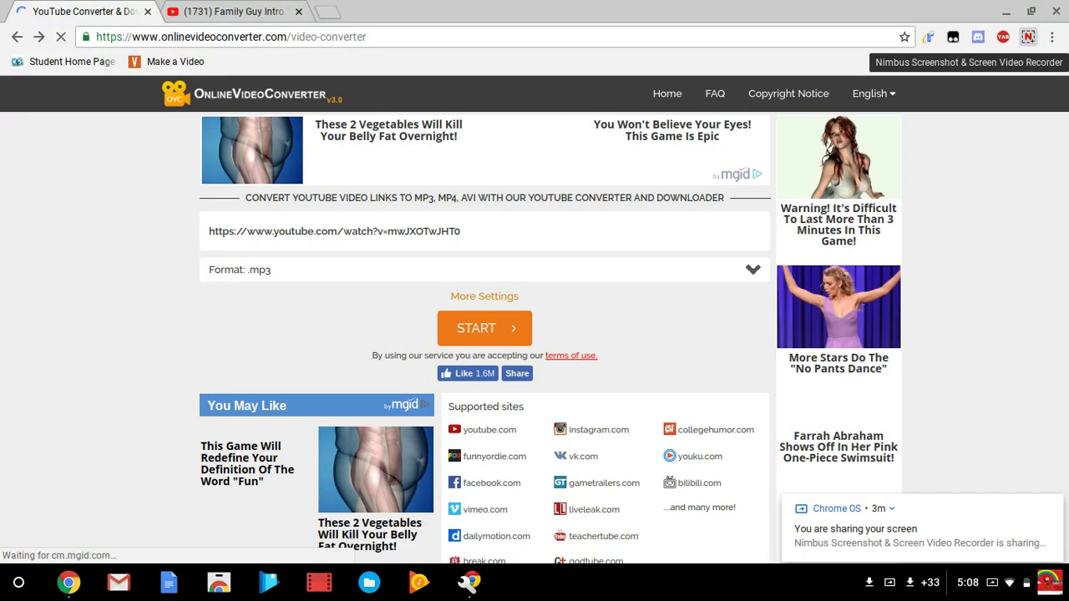
{"action": "left_click", "coordinate": [1028, 36]}
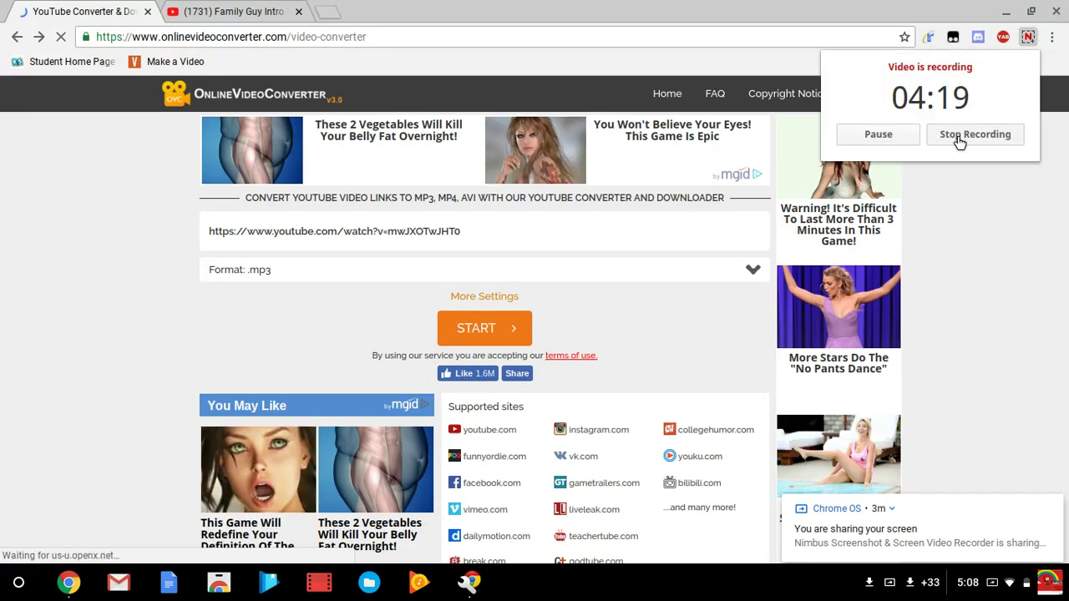